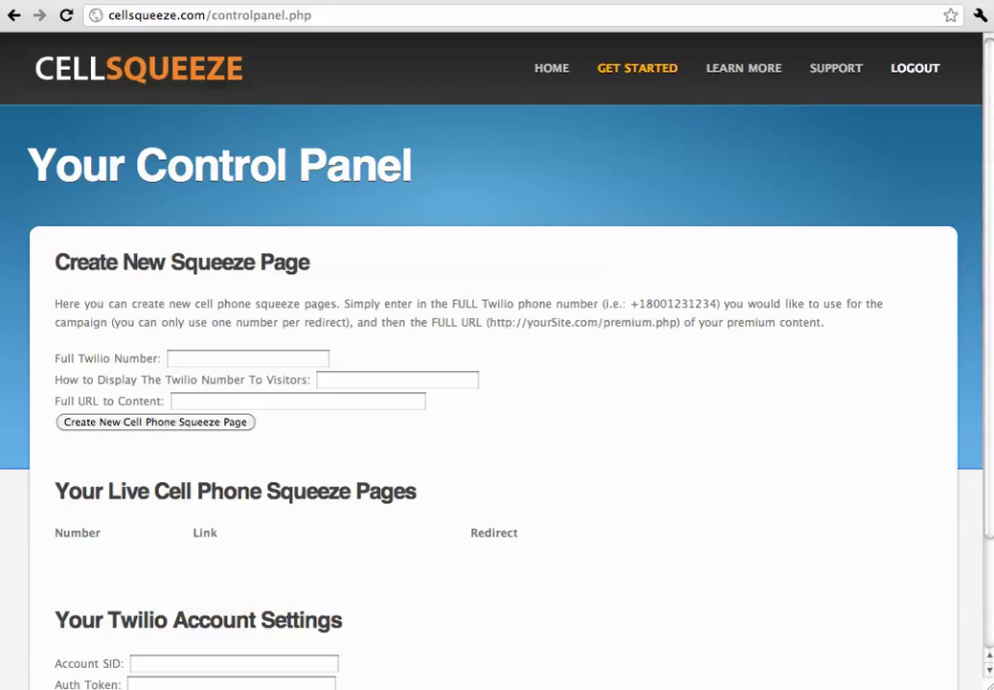
Scroll down through the empty CellSqueeze Control Panel.
{"action": "scroll", "coordinate": [826, 457], "scroll_direction": "down", "scroll_amount": 3}
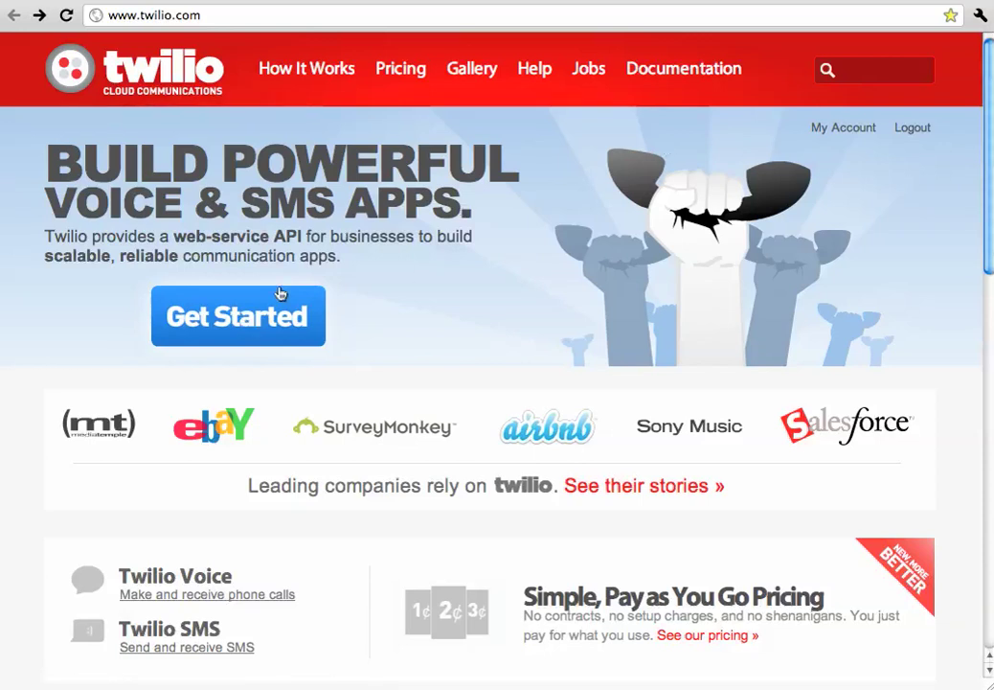
Reach the Twilio account dashboard and bring the API Credentials section into view.
{"action": "left_click", "coordinate": [271, 304]}
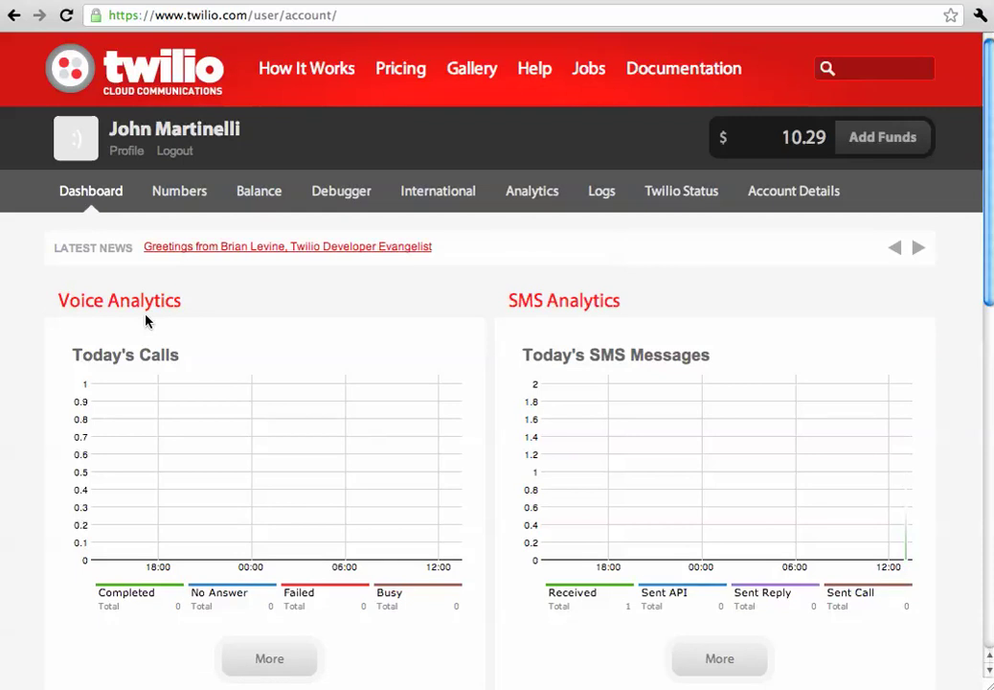
{"action": "scroll", "coordinate": [146, 321], "scroll_direction": "down", "scroll_amount": 5}
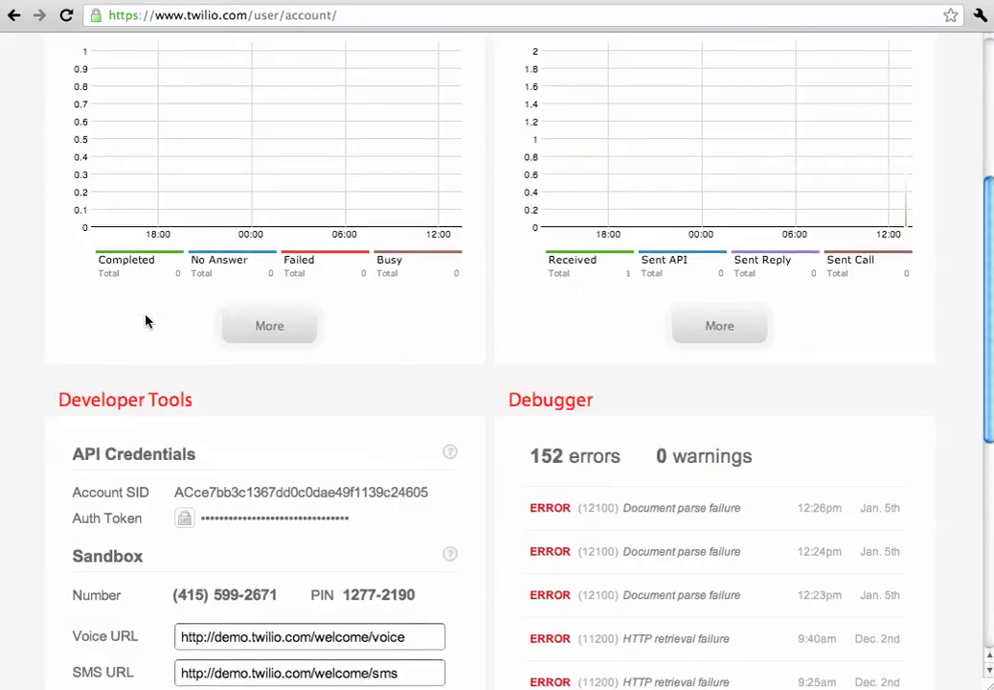
{"action": "scroll", "coordinate": [145, 321], "scroll_direction": "up", "scroll_amount": 1}
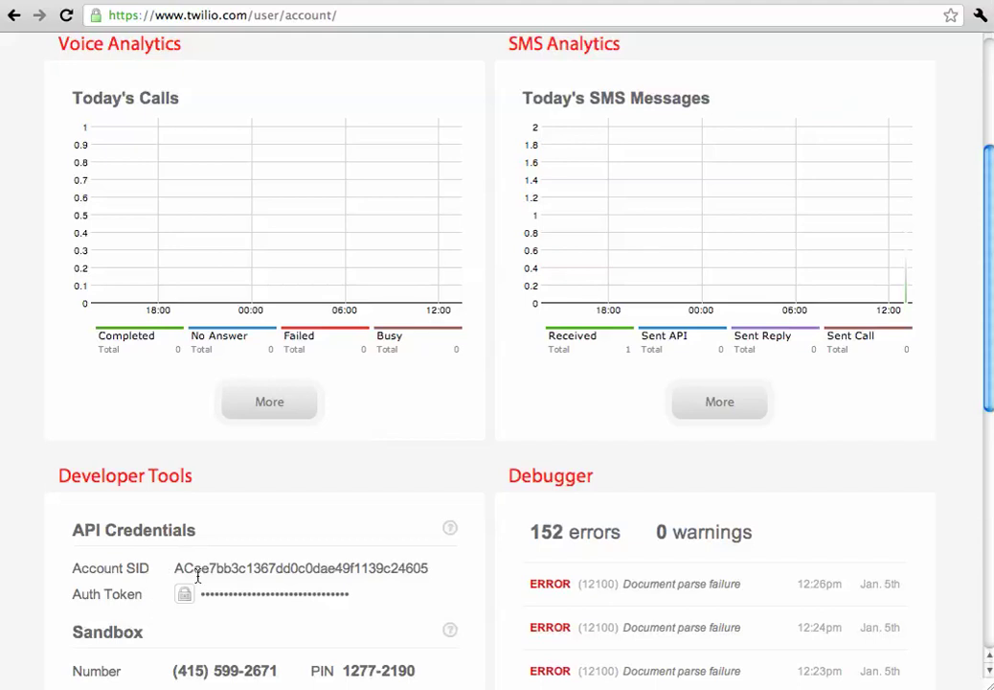
Copy the Account SID from Twilio into CellSqueeze's Account SID field.
{"action": "double_click", "coordinate": [199, 571]}
{"action": "key", "text": "super+c"}
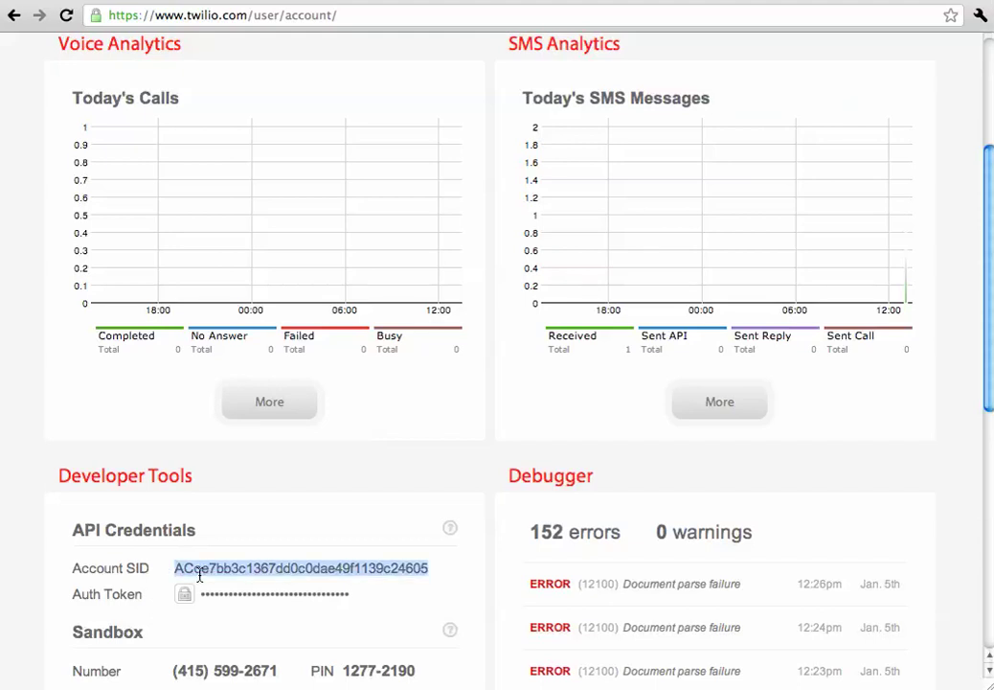
{"action": "key", "text": "ctrl+Tab"}
{"action": "left_click", "coordinate": [243, 544]}
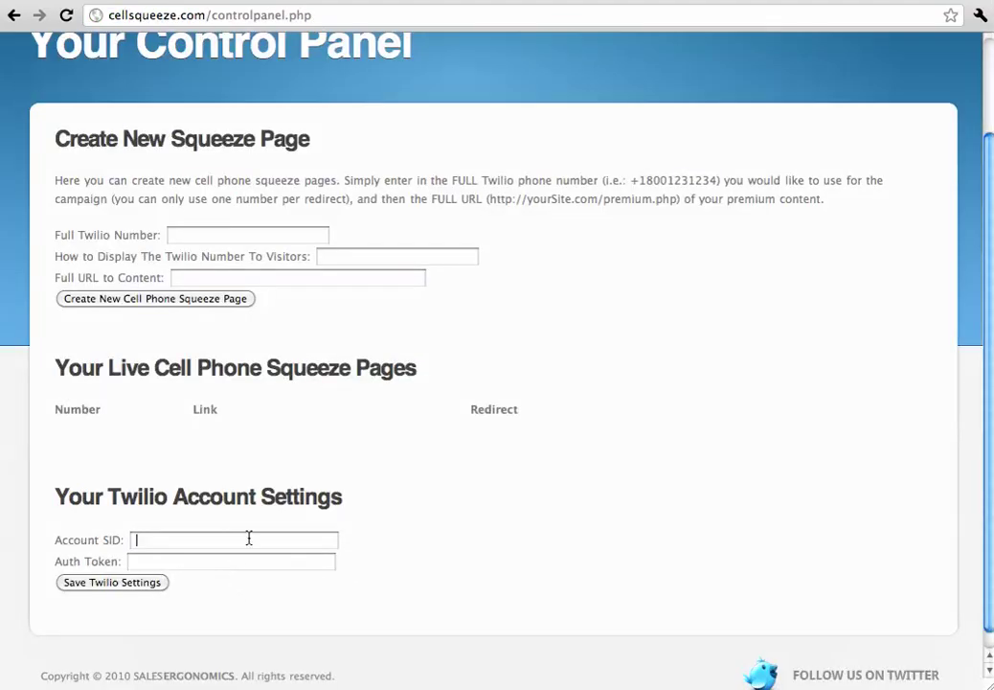
{"action": "key", "text": "super+v"}
{"action": "left_click_drag", "start_coordinate": [266, 541], "coordinate": [82, 528]}
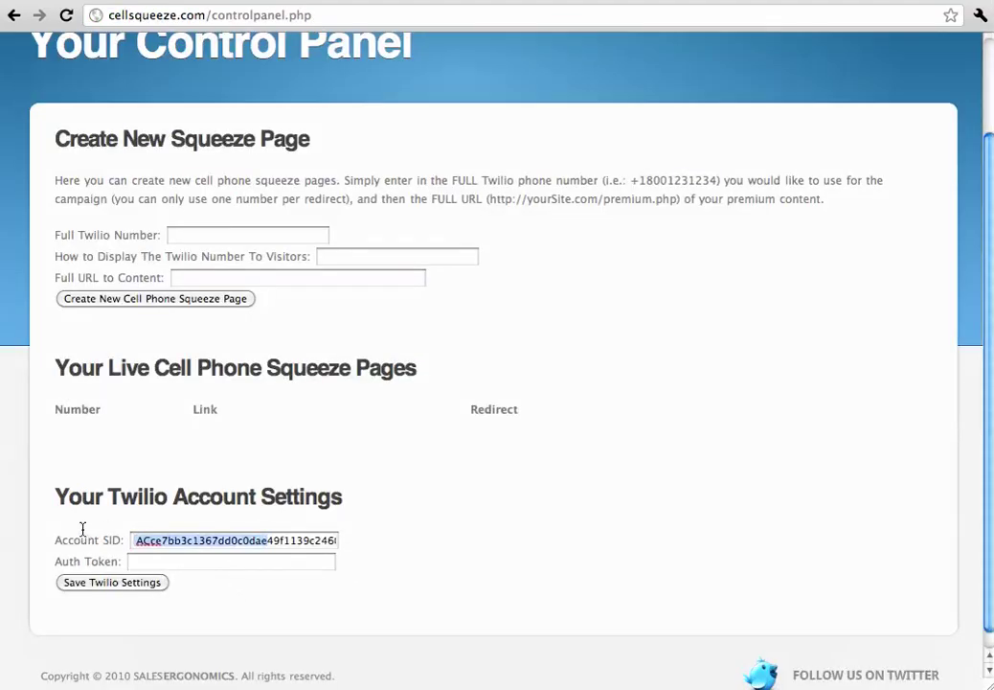
{"action": "left_click", "coordinate": [138, 538]}
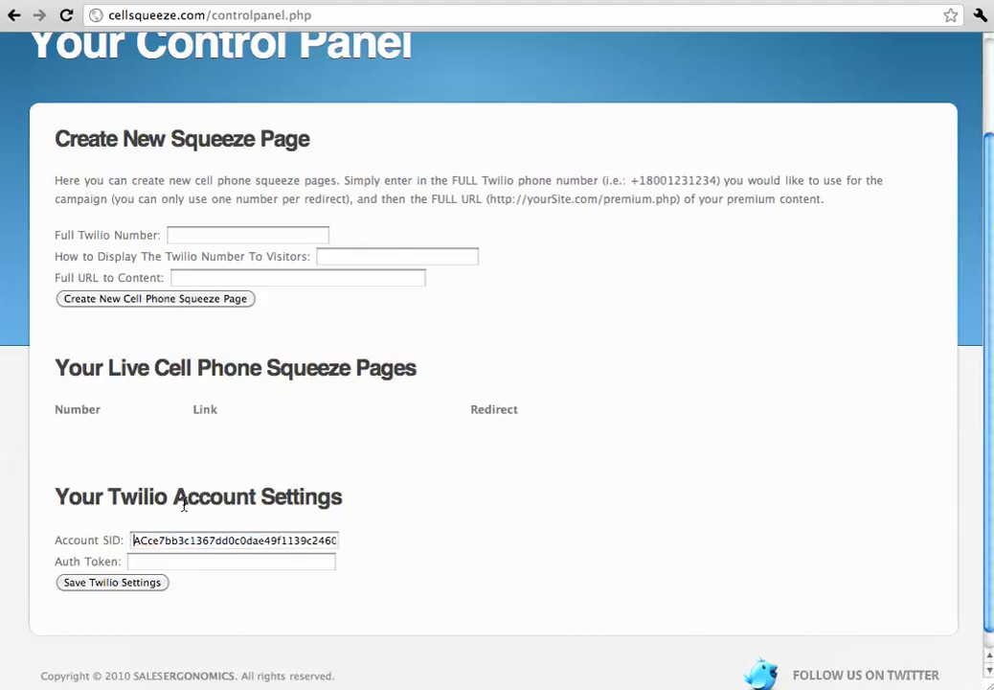
{"action": "key", "text": "ctrl+Tab"}
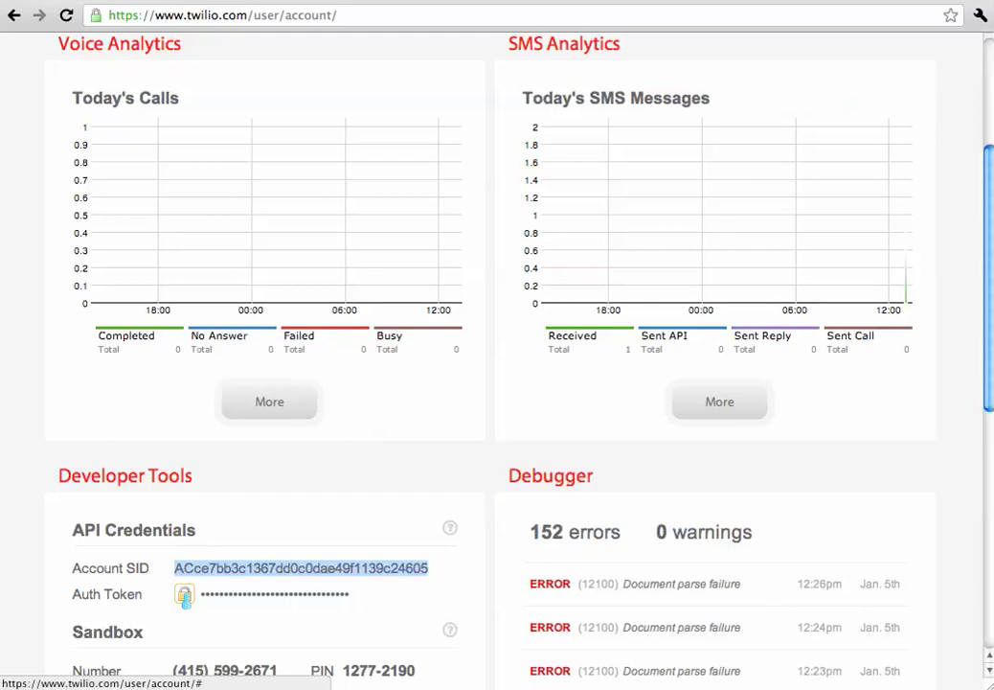
Fill in the Auth Token field and save the Twilio settings.
{"action": "double_click", "coordinate": [341, 601]}
{"action": "key", "text": "ctrl+Tab"}
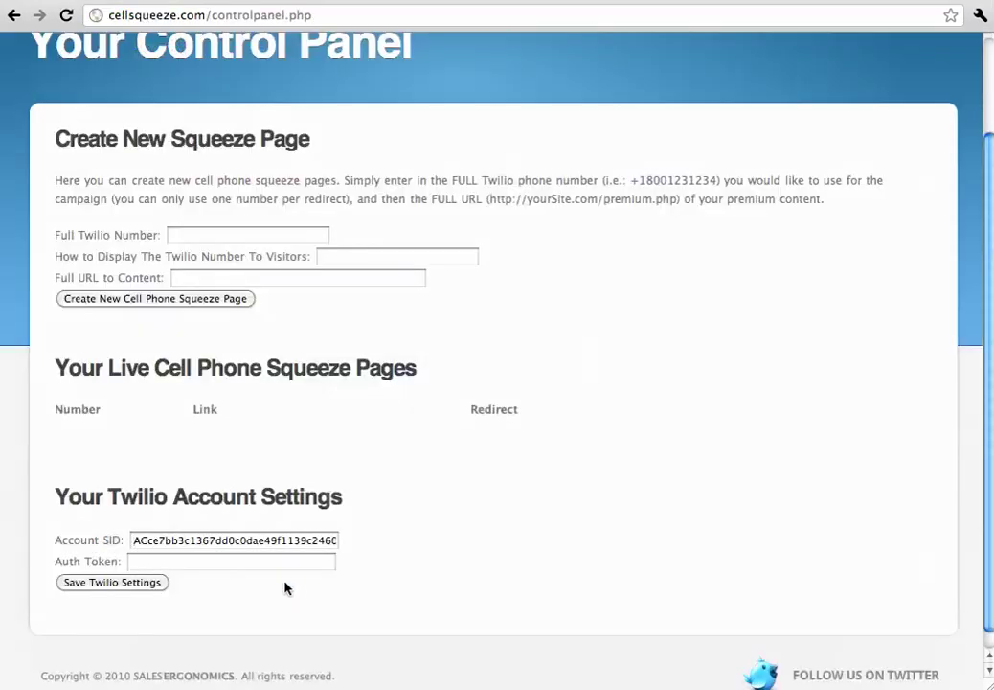
{"action": "left_click", "coordinate": [284, 560]}
{"action": "type", "text": "s"}
{"action": "left_click", "coordinate": [113, 583]}
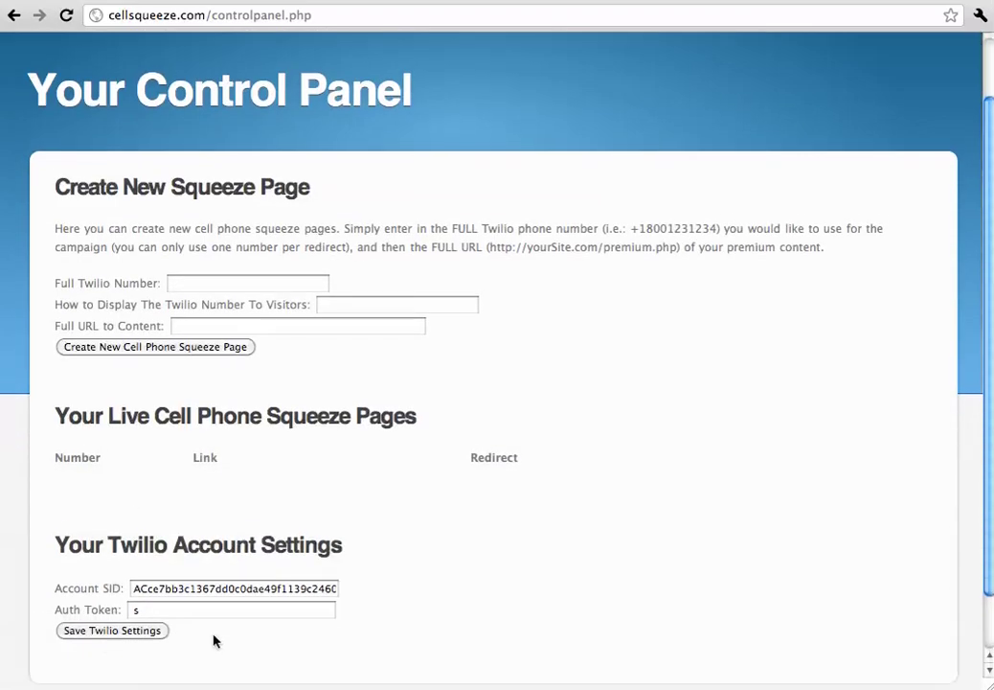
{"action": "scroll", "coordinate": [303, 556], "scroll_direction": "up", "scroll_amount": 2}
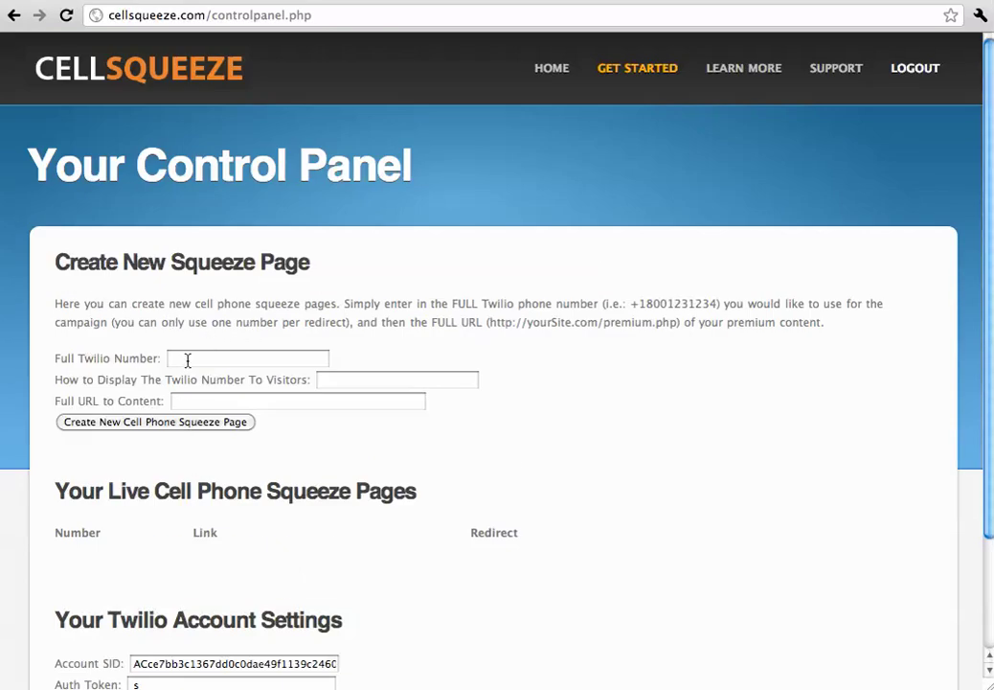
{"action": "key", "text": "ctrl+Tab"}
{"action": "scroll", "coordinate": [189, 361], "scroll_direction": "up", "scroll_amount": 5}
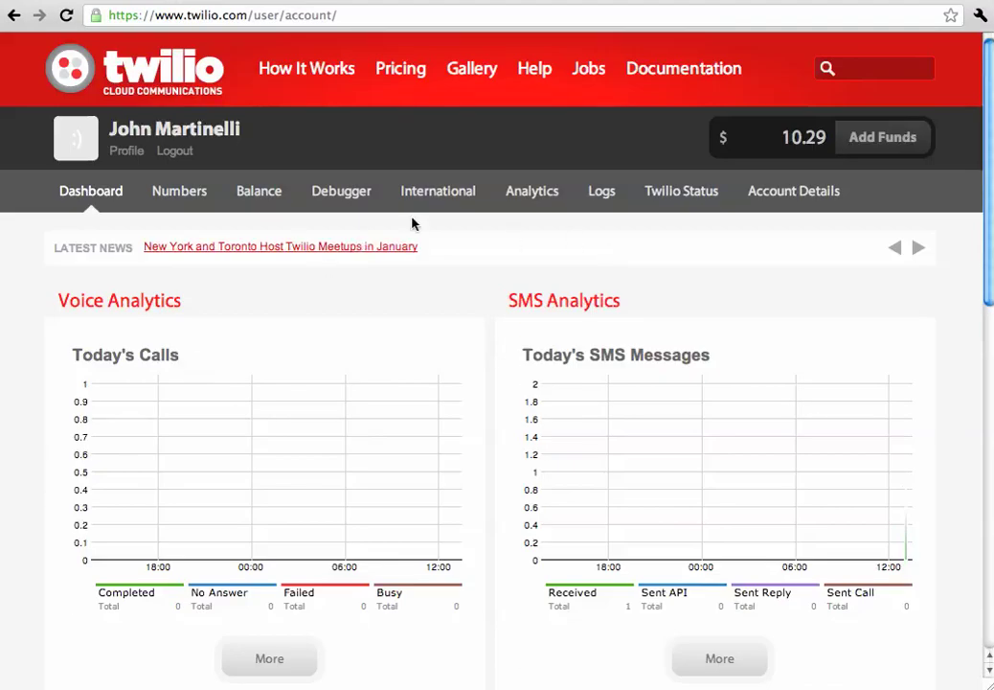
{"action": "left_click", "coordinate": [178, 192]}
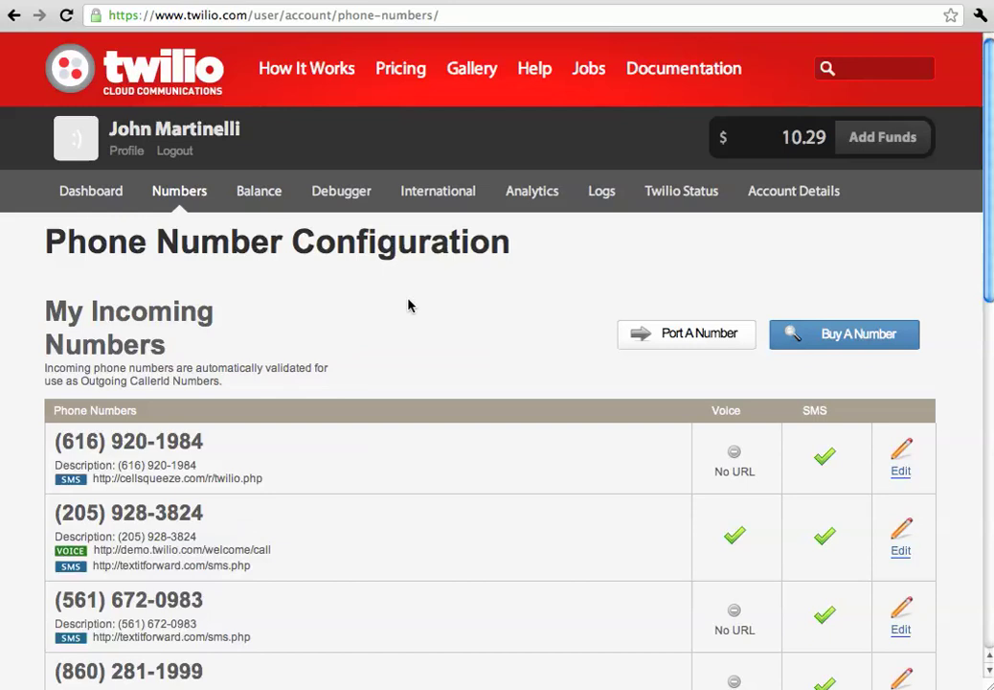
{"action": "left_click", "coordinate": [844, 337]}
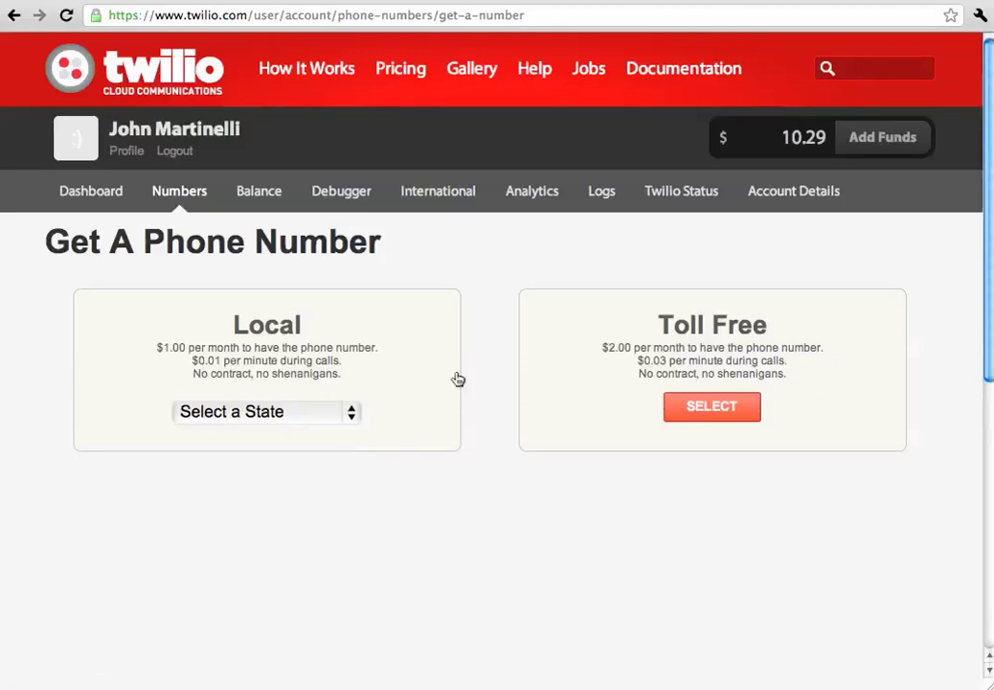
Search for an Alaska local number in area code 907.
{"action": "left_click", "coordinate": [295, 413]}
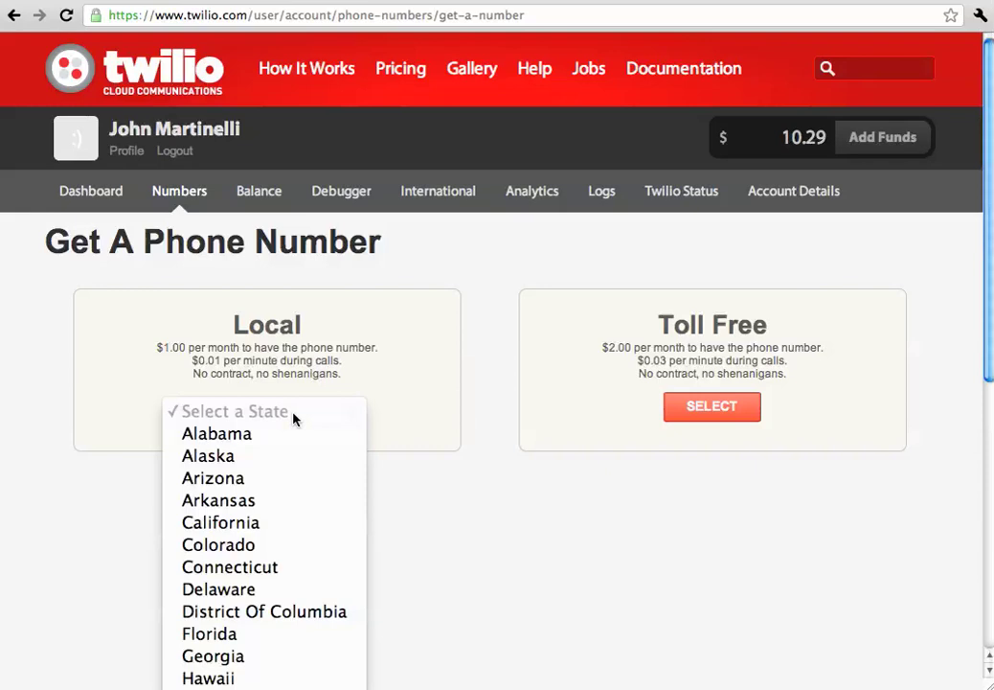
{"action": "scroll", "coordinate": [271, 535], "scroll_direction": "down", "scroll_amount": 5}
{"action": "scroll", "coordinate": [271, 526], "scroll_direction": "up", "scroll_amount": 1}
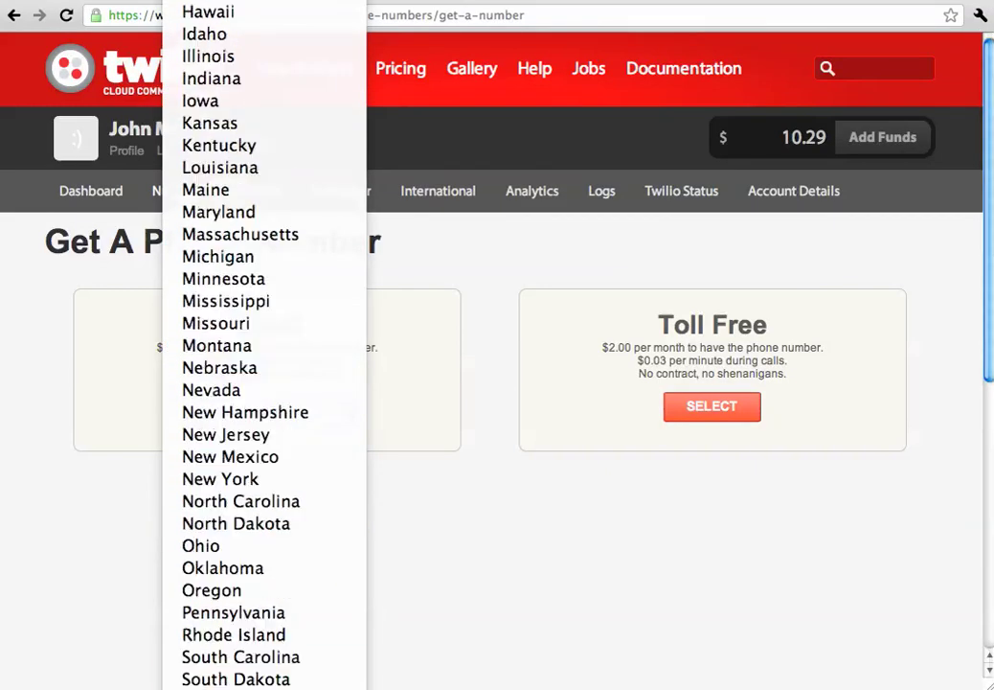
{"action": "left_click", "coordinate": [477, 561]}
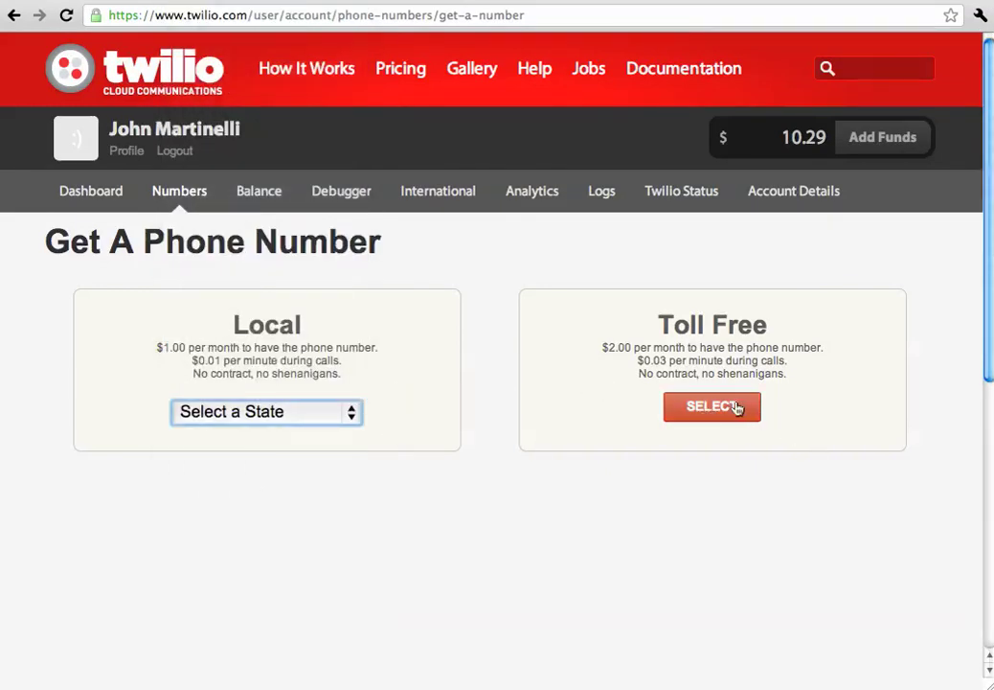
{"action": "left_click", "coordinate": [331, 407]}
{"action": "left_click", "coordinate": [337, 406]}
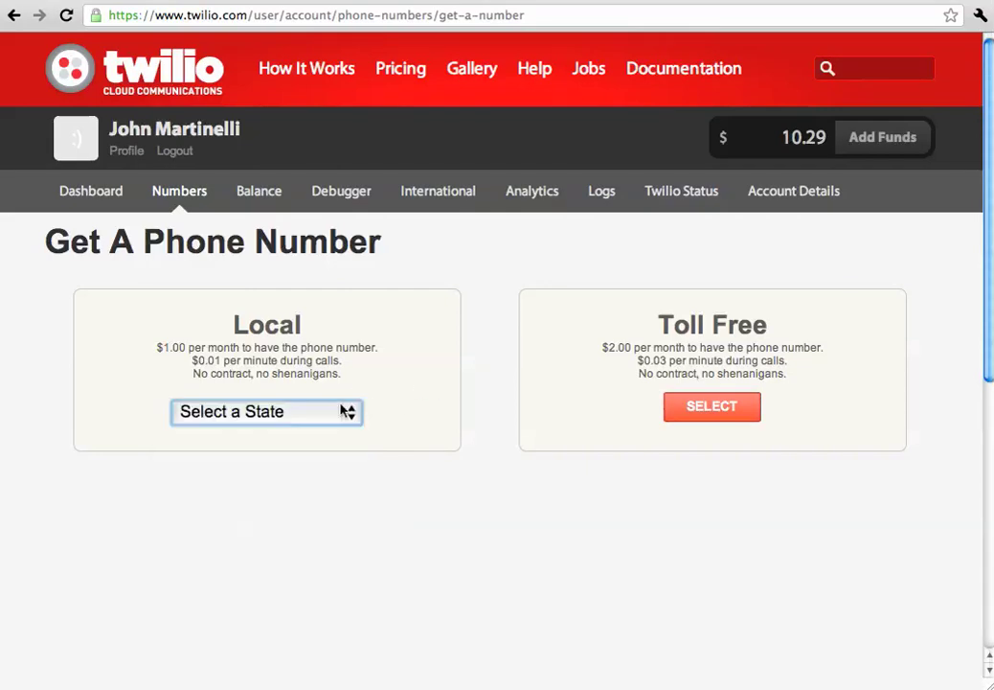
{"action": "left_click", "coordinate": [335, 412]}
{"action": "left_click", "coordinate": [288, 456]}
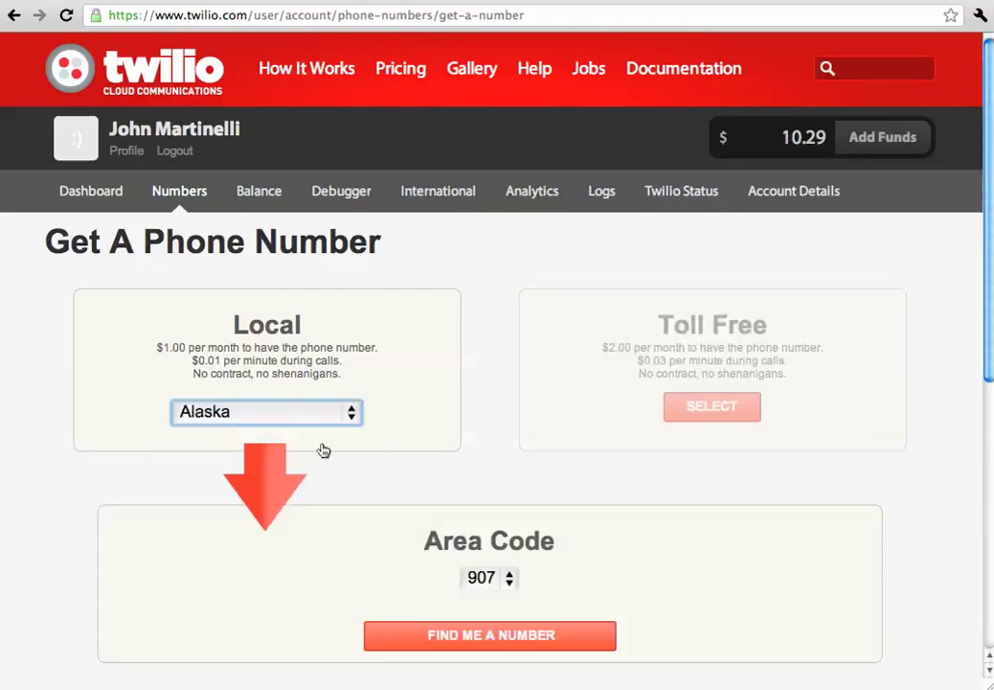
{"action": "scroll", "coordinate": [352, 541], "scroll_direction": "down", "scroll_amount": 4}
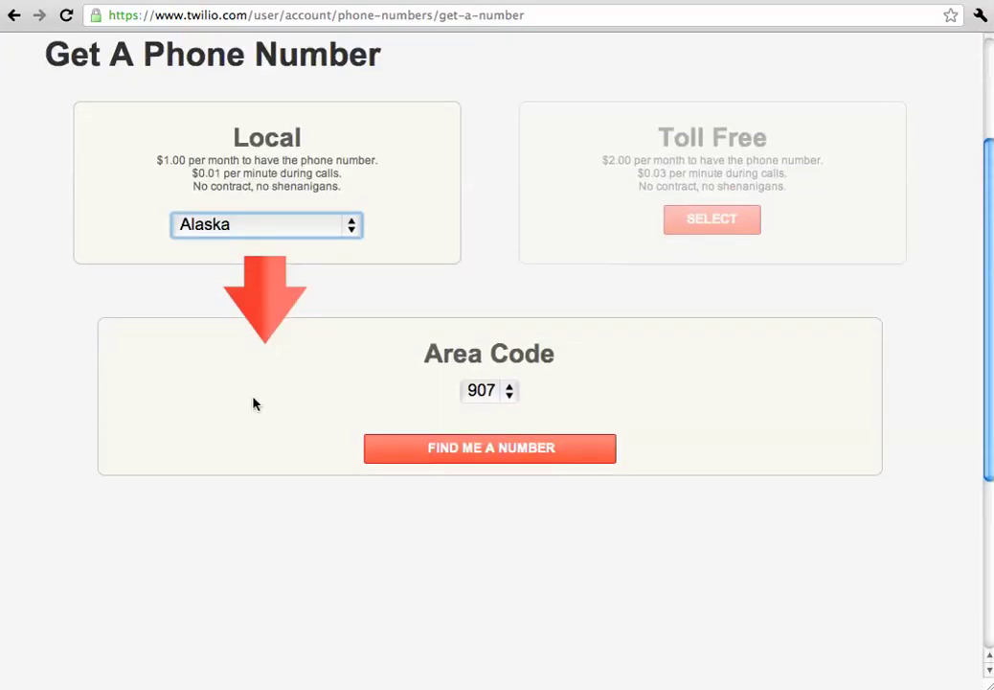
{"action": "left_click", "coordinate": [484, 390]}
{"action": "left_click", "coordinate": [484, 403]}
{"action": "left_click", "coordinate": [482, 450]}
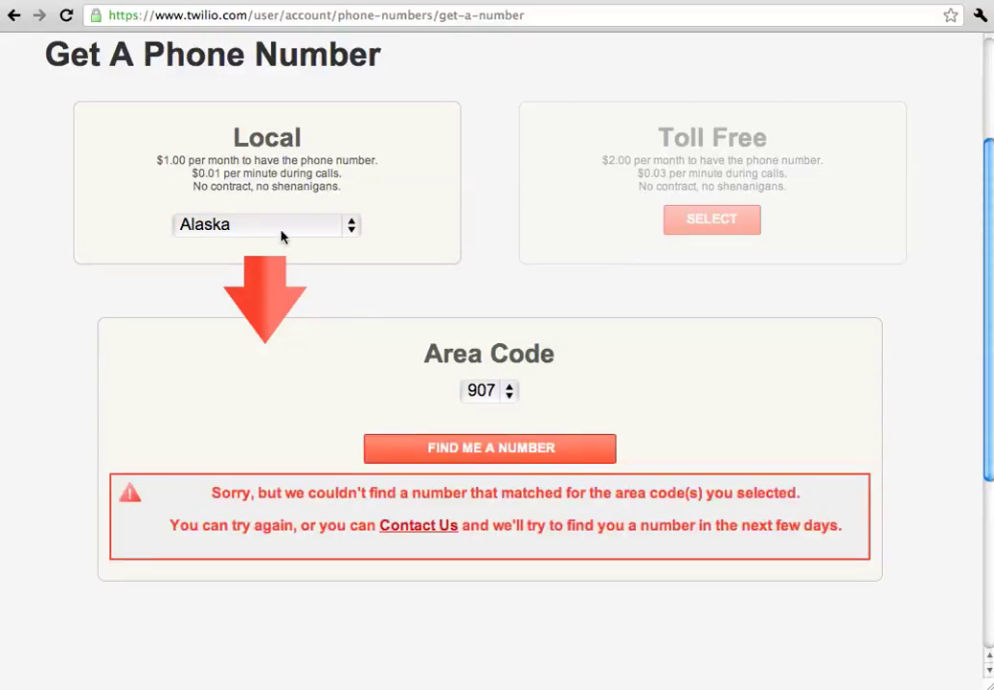
Switch the state to Arizona and search for a number in area code 480.
{"action": "left_click", "coordinate": [244, 223]}
{"action": "left_click", "coordinate": [237, 249]}
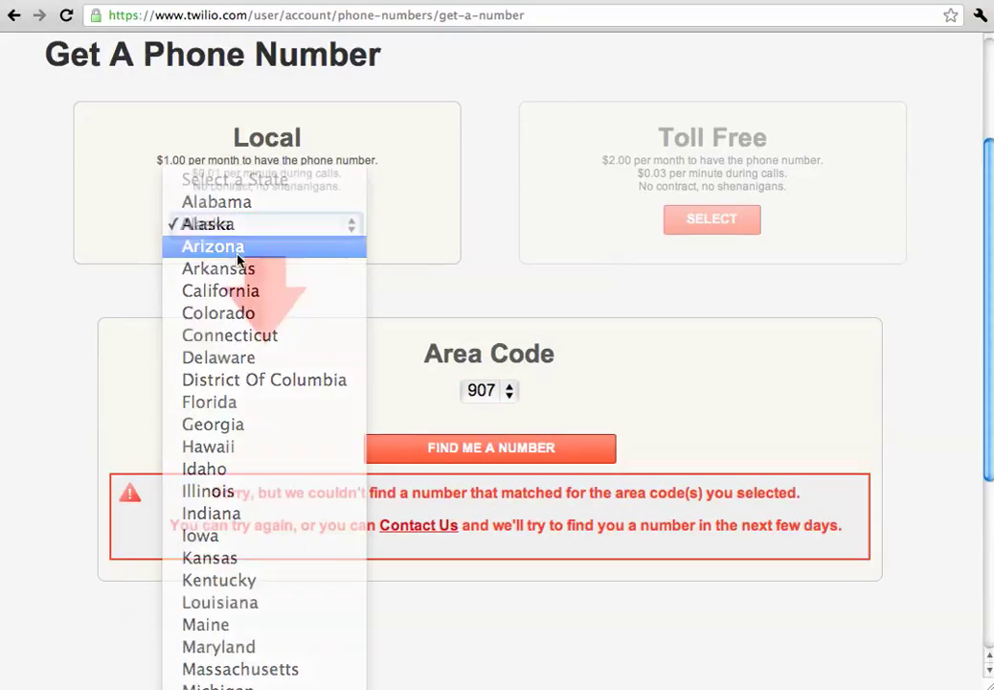
{"action": "left_click", "coordinate": [504, 445]}
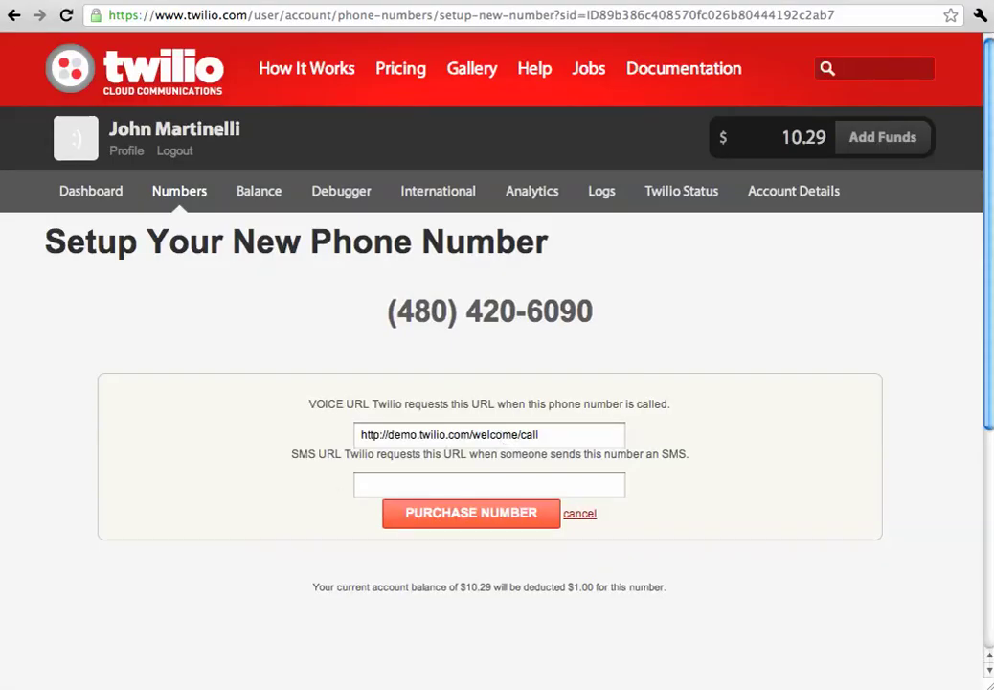
{"action": "left_click", "coordinate": [417, 488]}
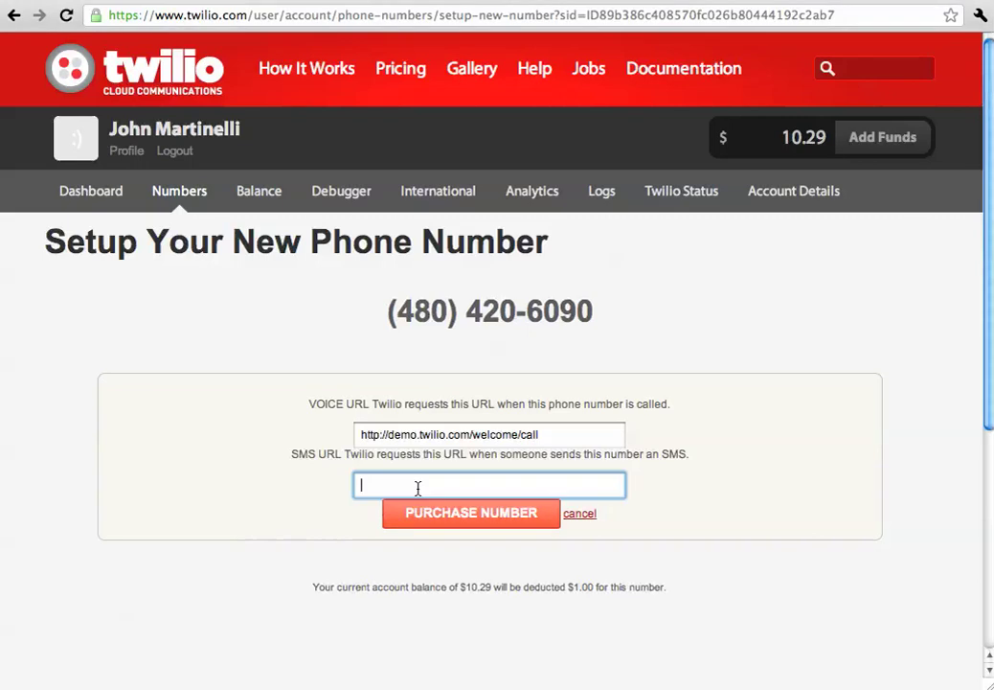
{"action": "type", "text": "httP;/"}
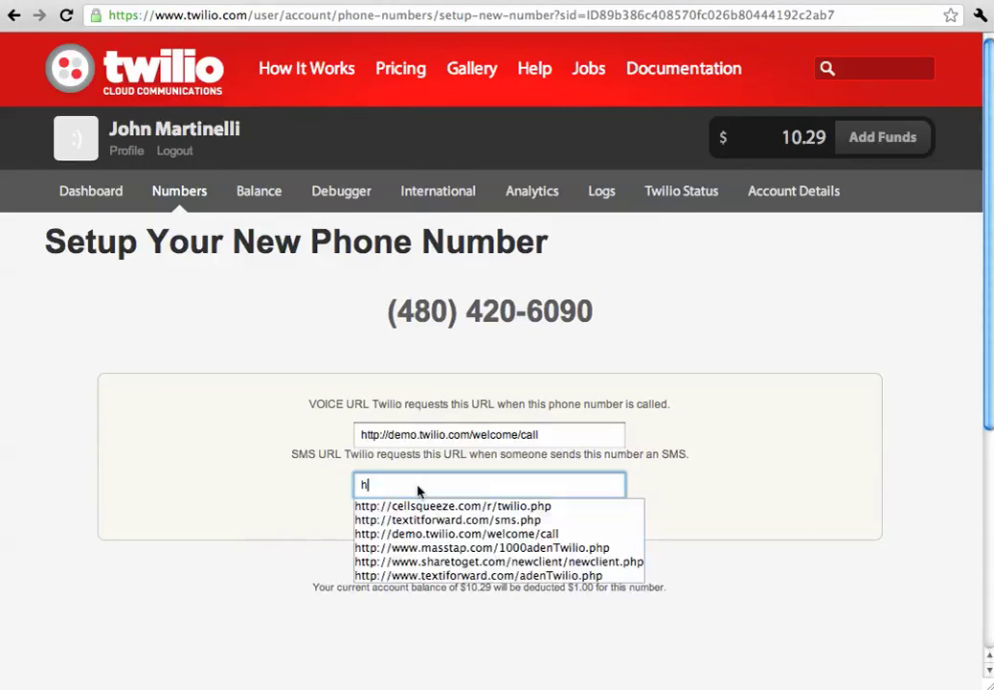
{"action": "key", "text": "BackSpace"}
{"action": "type", "text": "p"}
{"action": "key", "text": "Up"}
{"action": "key", "text": "Down"}
{"action": "key", "text": "Down"}
{"action": "key", "text": "Return"}
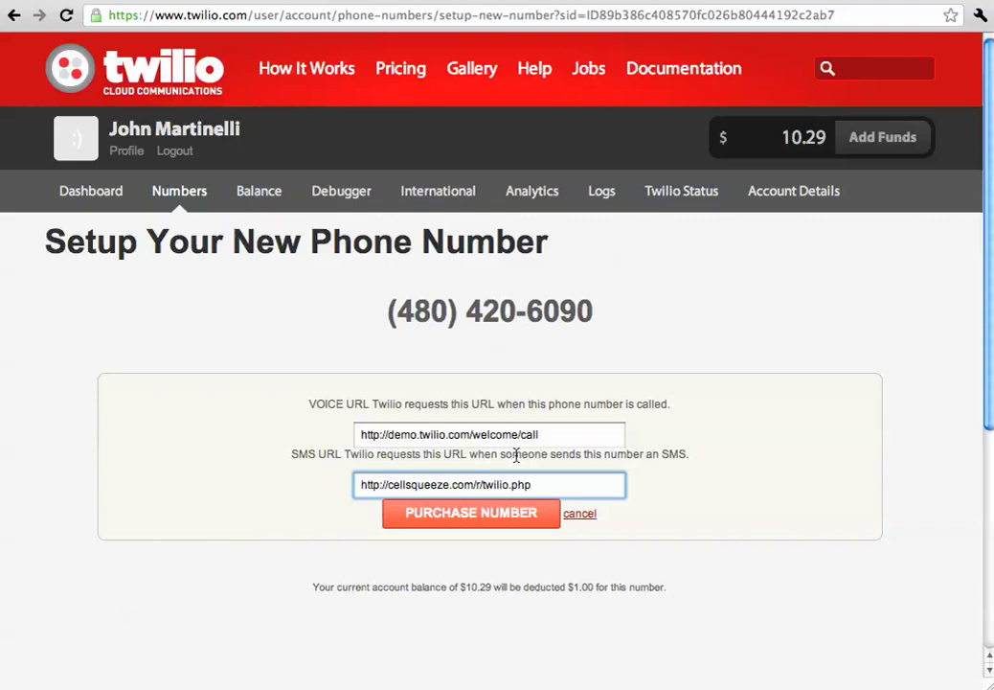
{"action": "left_click", "coordinate": [559, 482]}
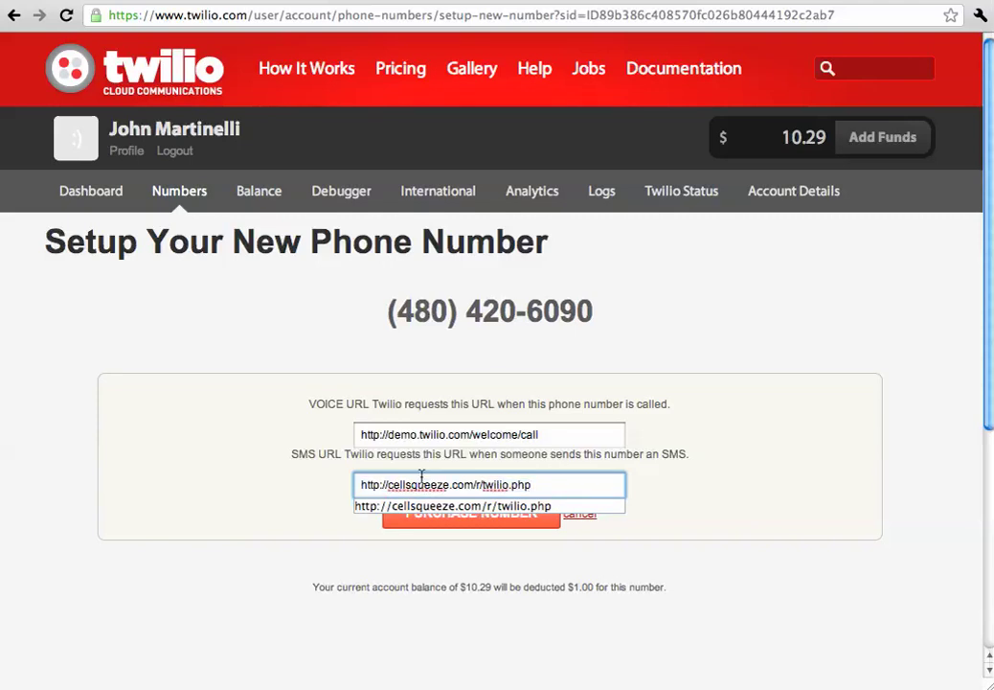
{"action": "key", "text": "super+a"}
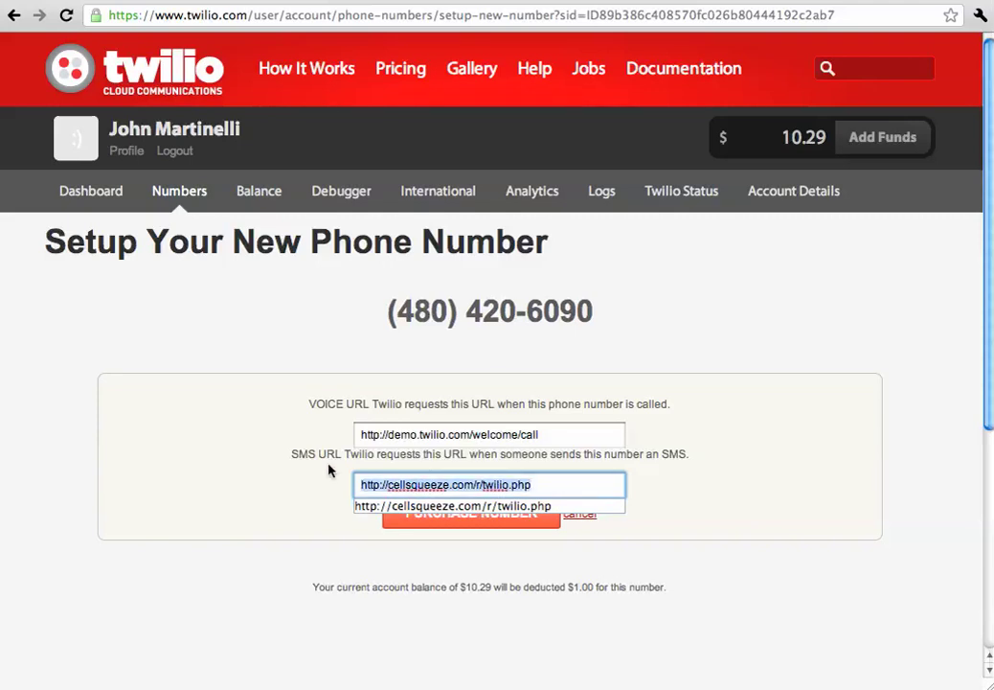
{"action": "left_click", "coordinate": [329, 470]}
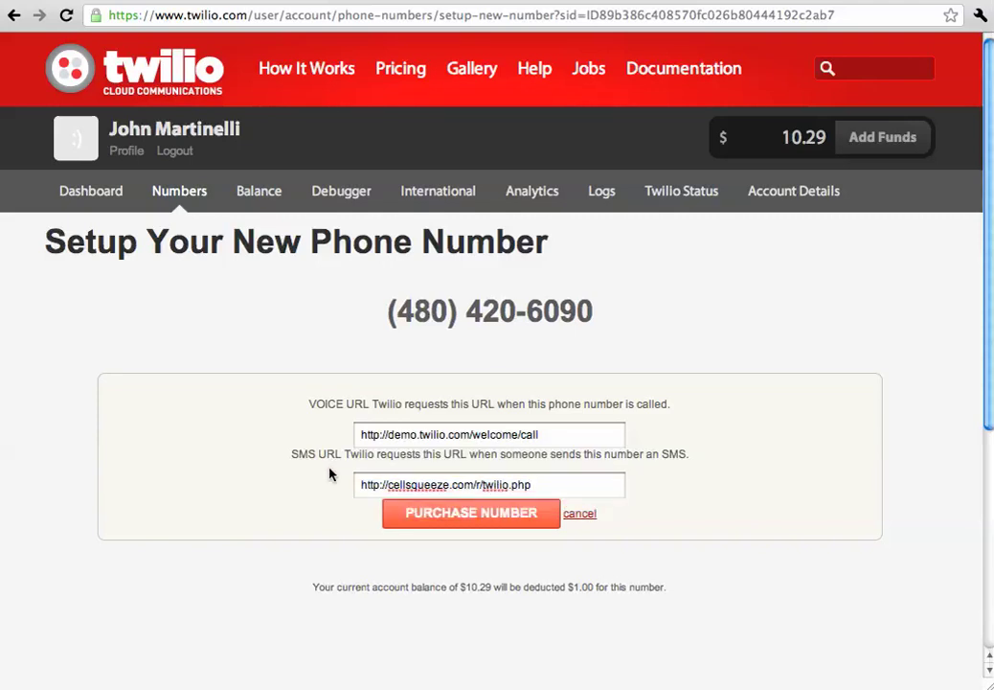
{"action": "left_click", "coordinate": [444, 512]}
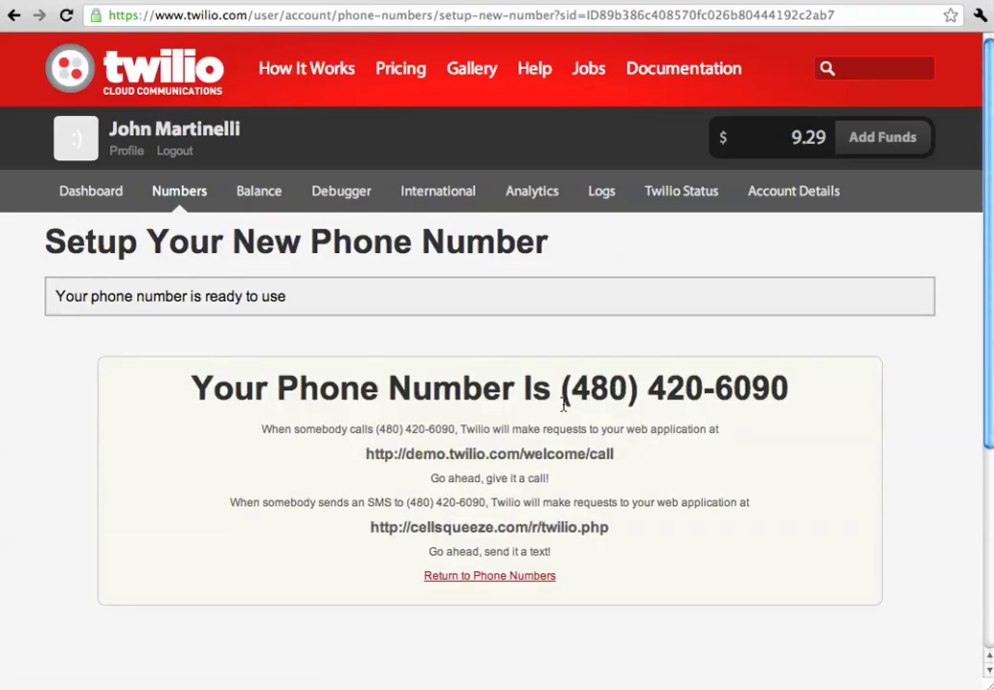
{"action": "left_click_drag", "start_coordinate": [561, 388], "coordinate": [704, 402]}
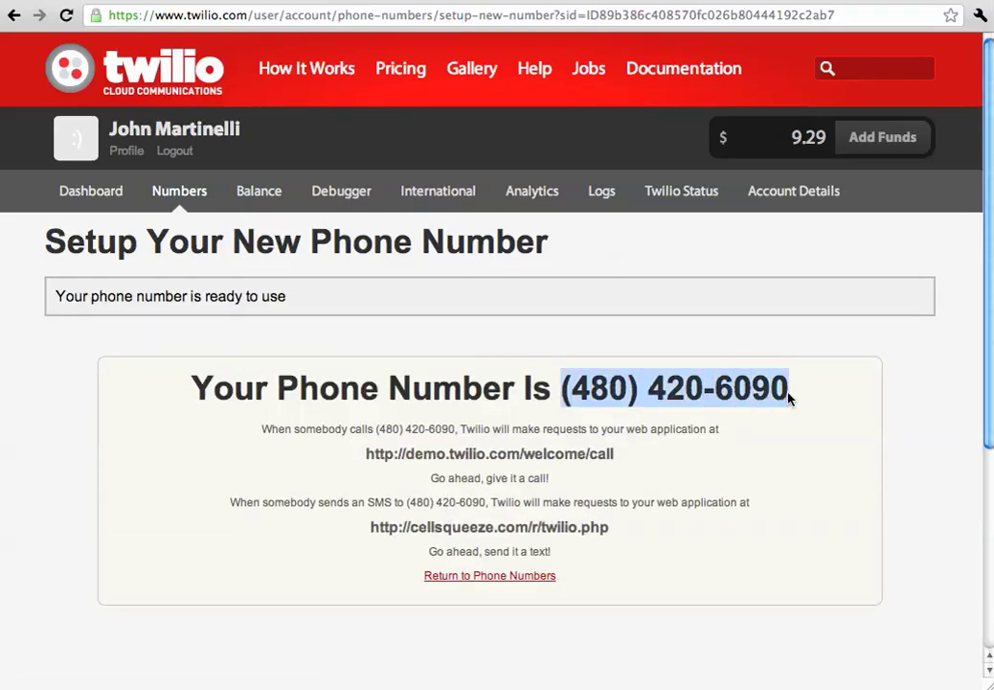
{"action": "key", "text": "ctrl+Tab"}
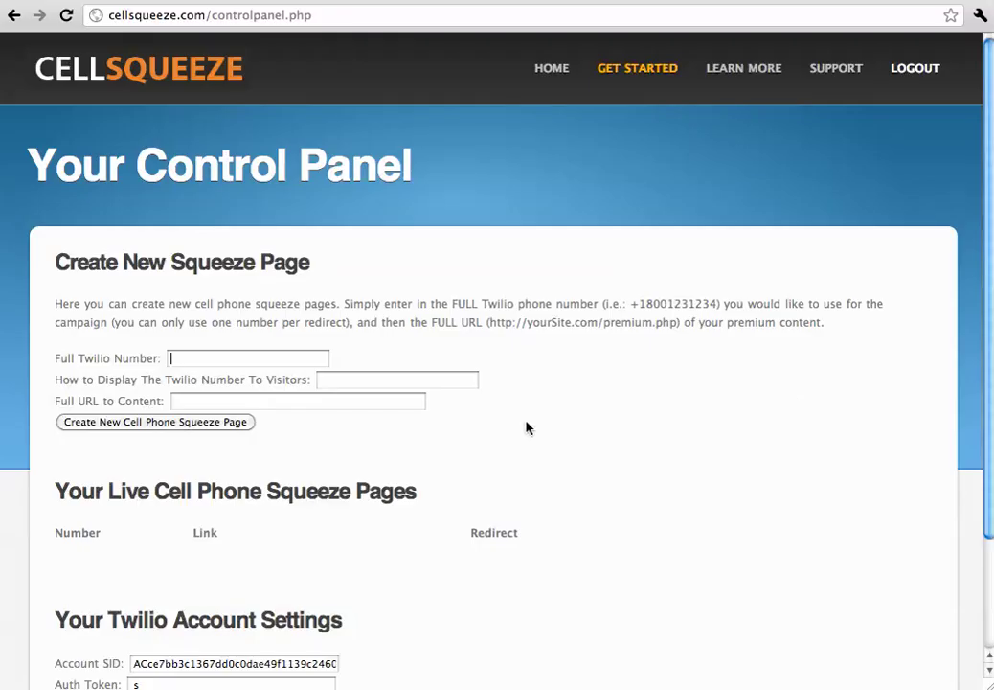
{"action": "left_click", "coordinate": [457, 383]}
{"action": "left_click", "coordinate": [287, 361]}
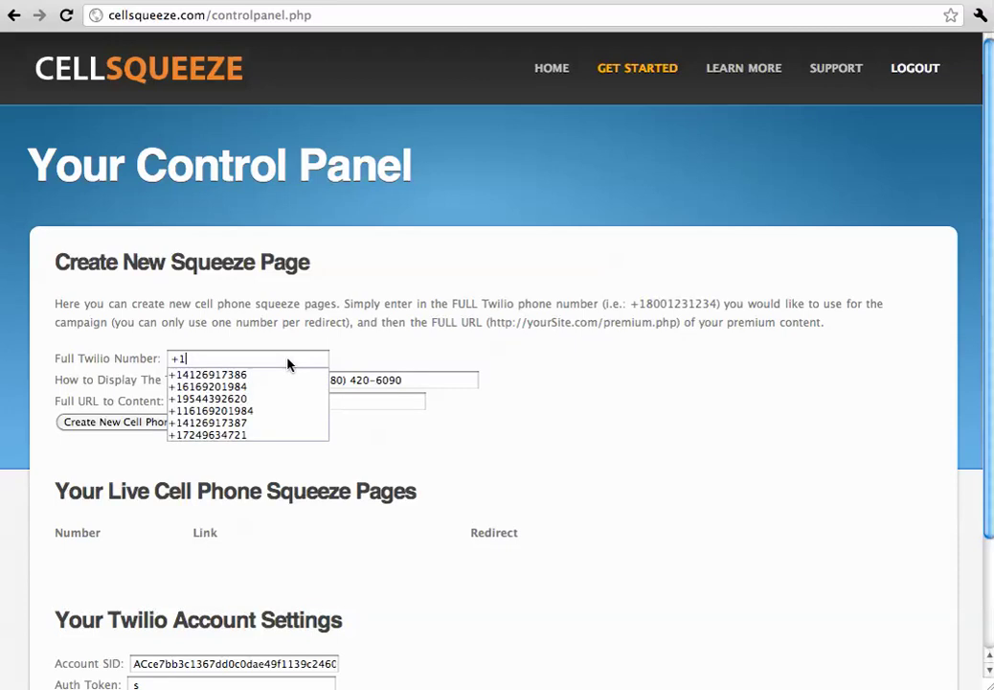
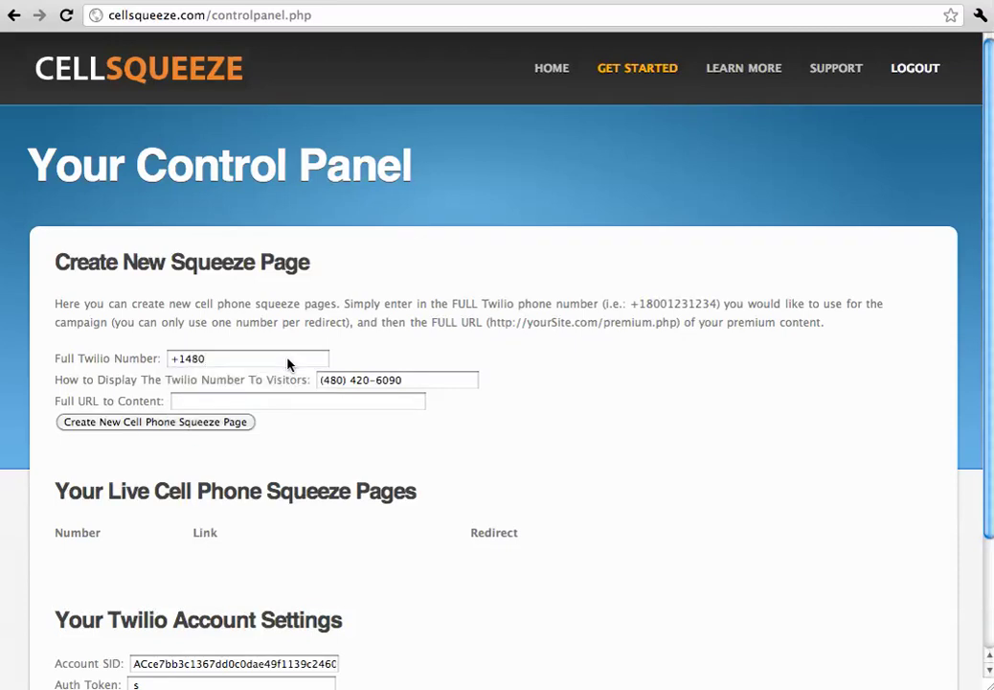
{"action": "left_click", "coordinate": [280, 403]}
{"action": "type", "text": "http"}
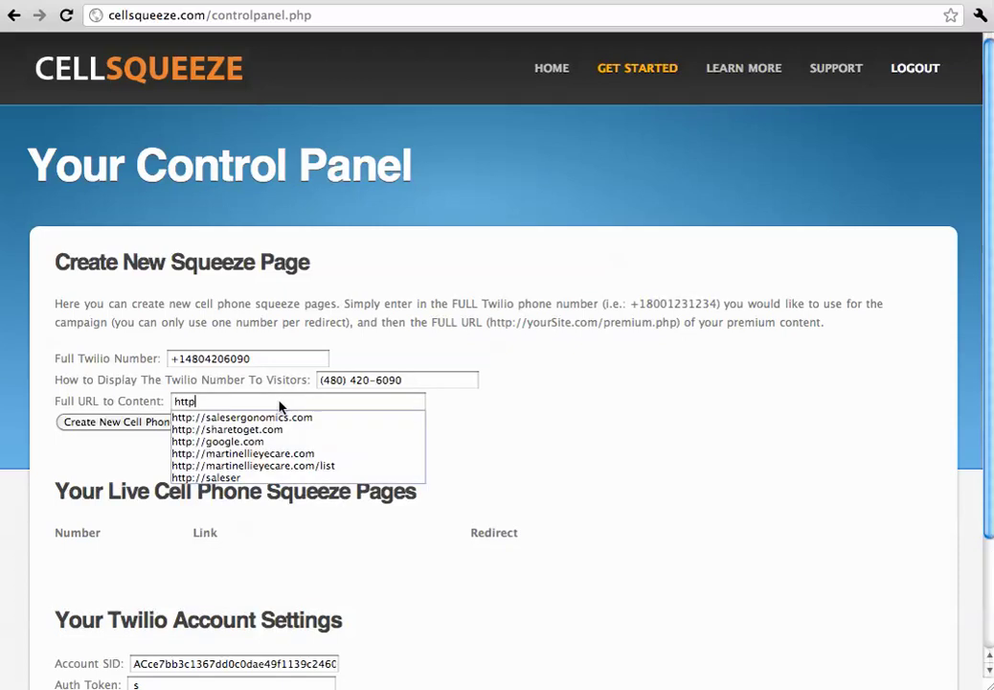
{"action": "type", "text": "://yoursi"}
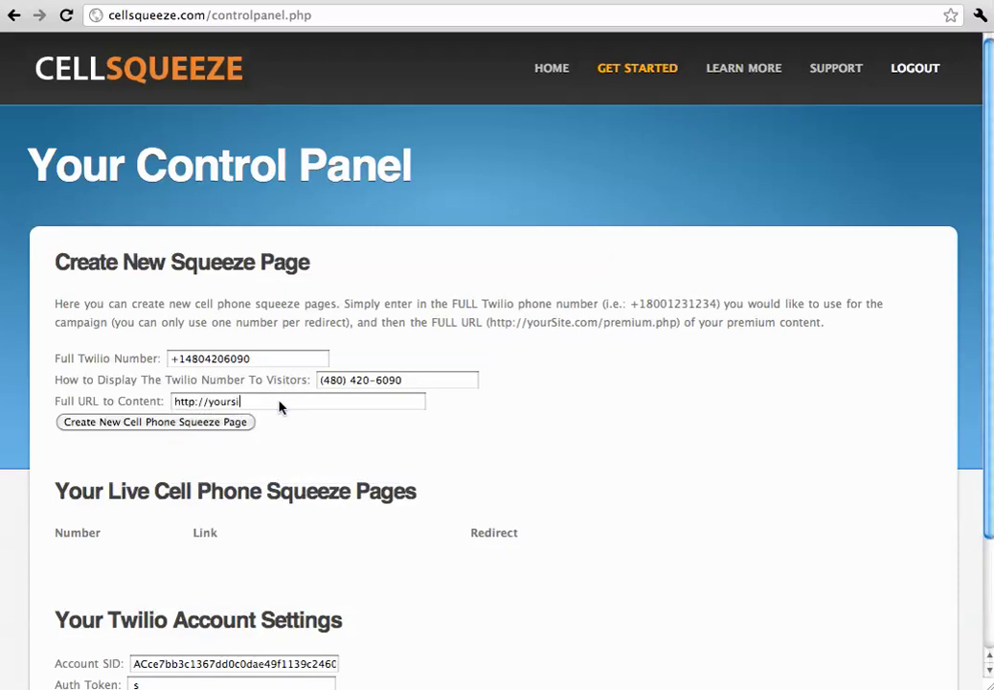
{"action": "type", "text": "te.com/premiumcontent"}
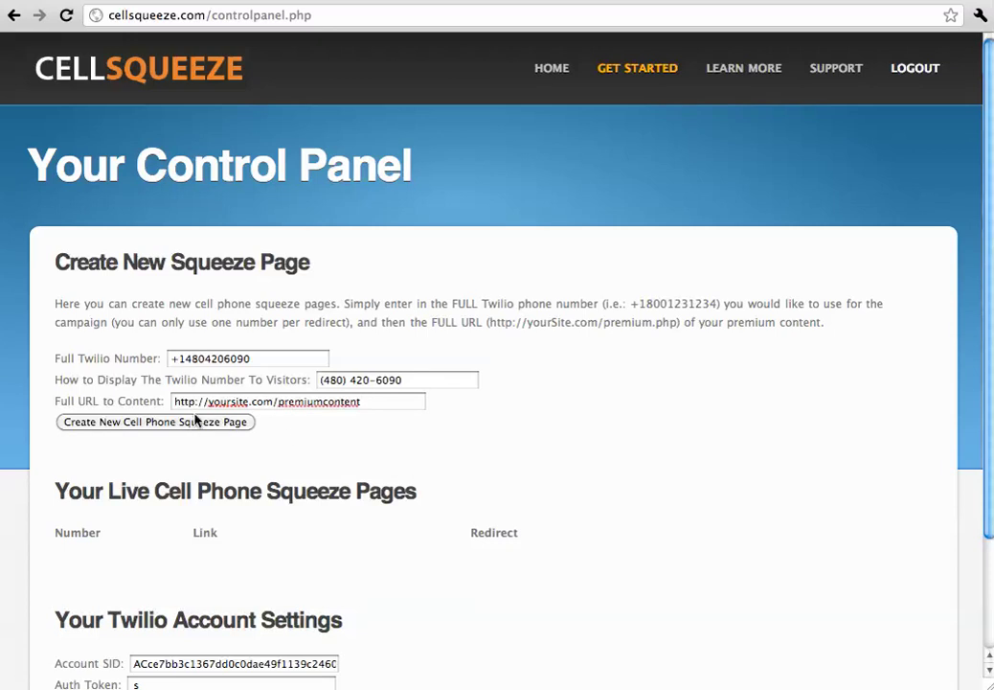
{"action": "left_click", "coordinate": [189, 426]}
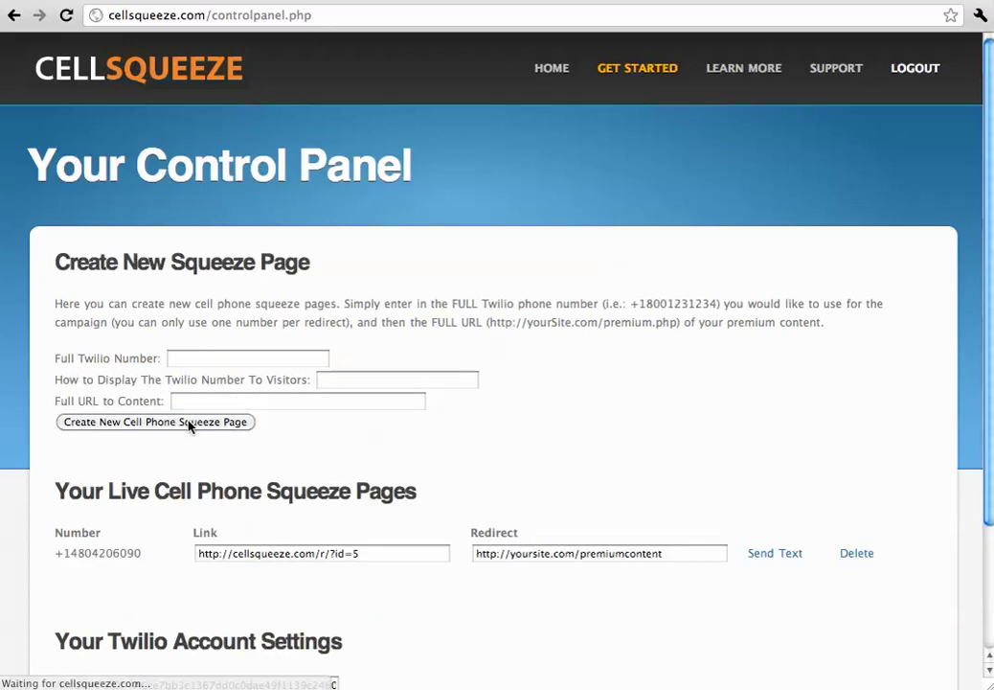
{"action": "left_click_drag", "start_coordinate": [406, 557], "coordinate": [160, 563]}
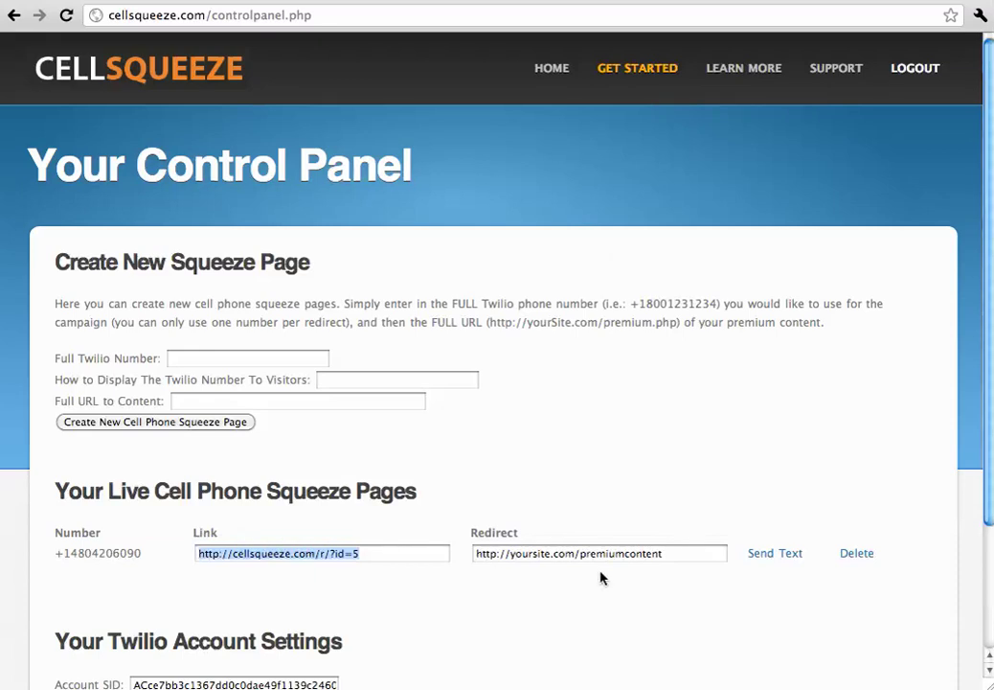
{"action": "left_click_drag", "start_coordinate": [659, 560], "coordinate": [451, 520]}
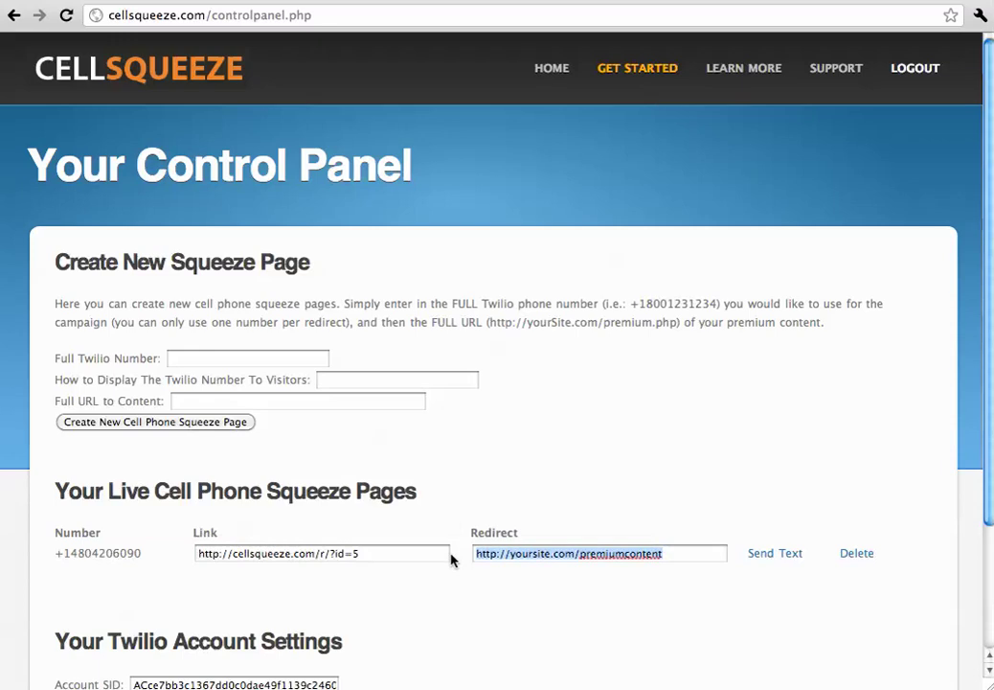
{"action": "left_click_drag", "start_coordinate": [418, 558], "coordinate": [192, 553]}
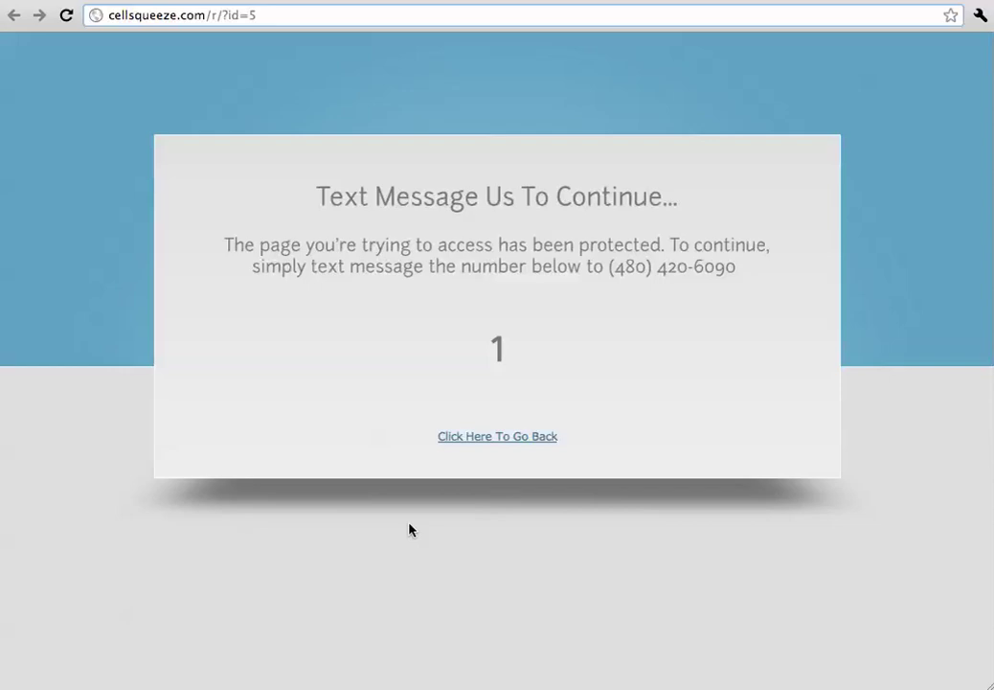
{"action": "key", "text": "ctrl+w"}
{"action": "left_click", "coordinate": [599, 528]}
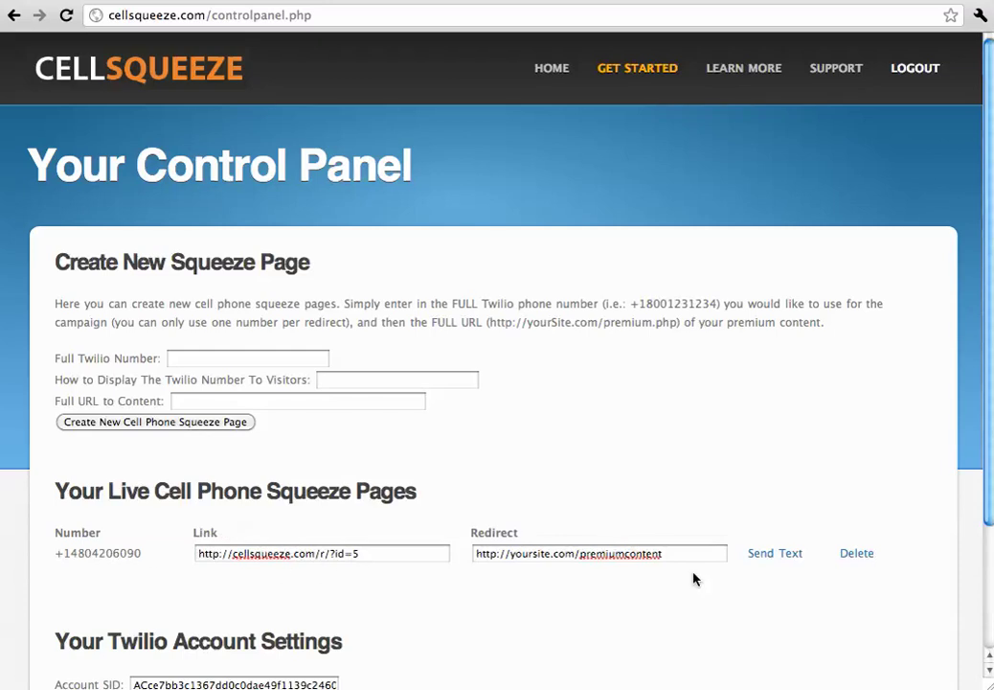
Open Send Text for the 480 campaign and focus the 160-character message box.
{"action": "left_click", "coordinate": [763, 555]}
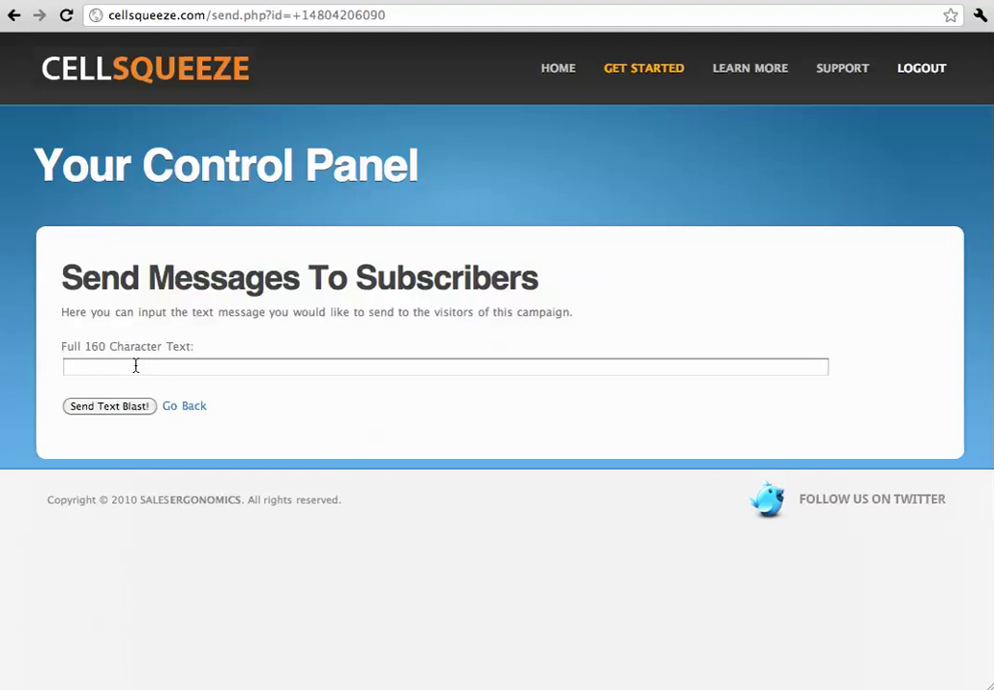
{"action": "left_click", "coordinate": [135, 365]}
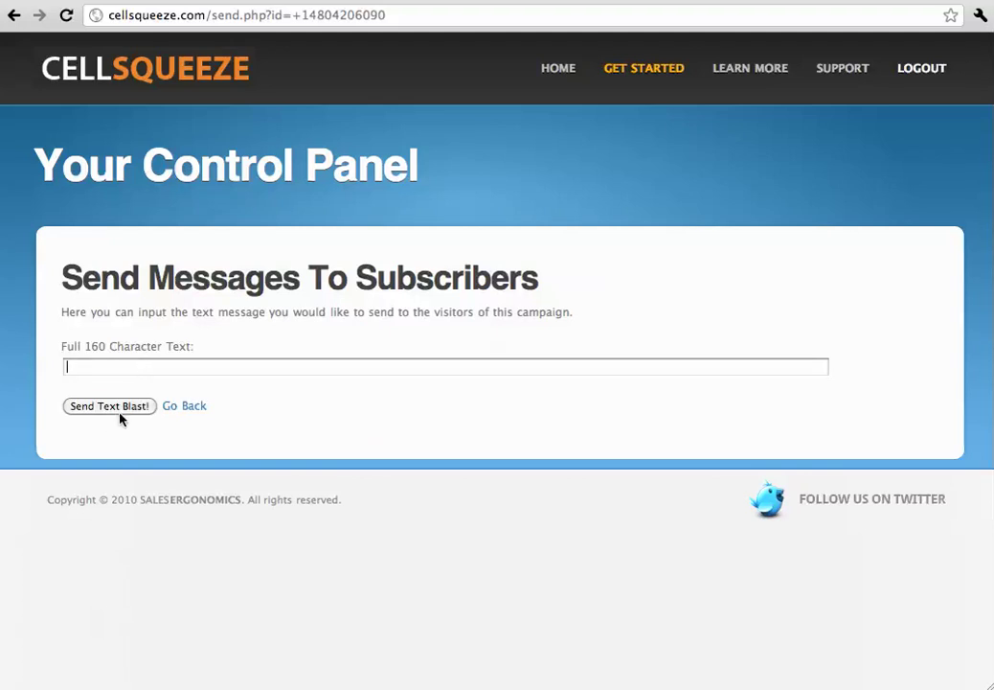